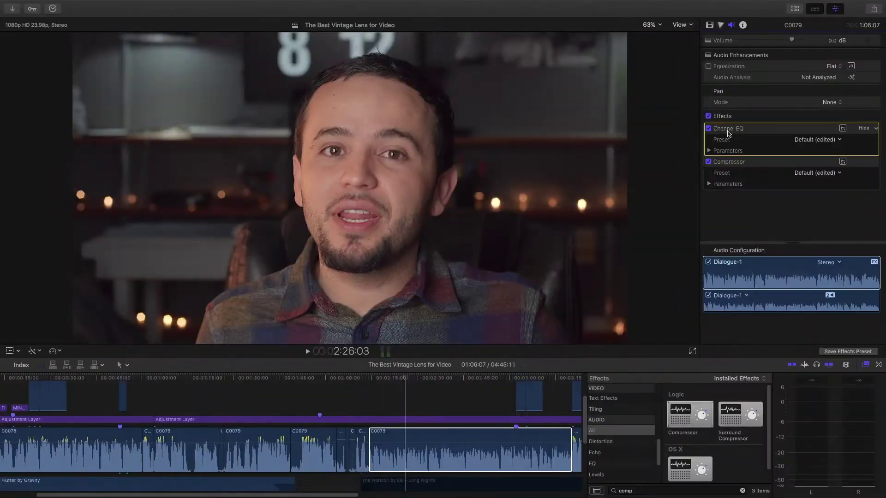
Step: Select the Compressor effect, then deselect C0079 with the playhead parked at 2:14:06
{"action": "left_click", "coordinate": [732, 161]}
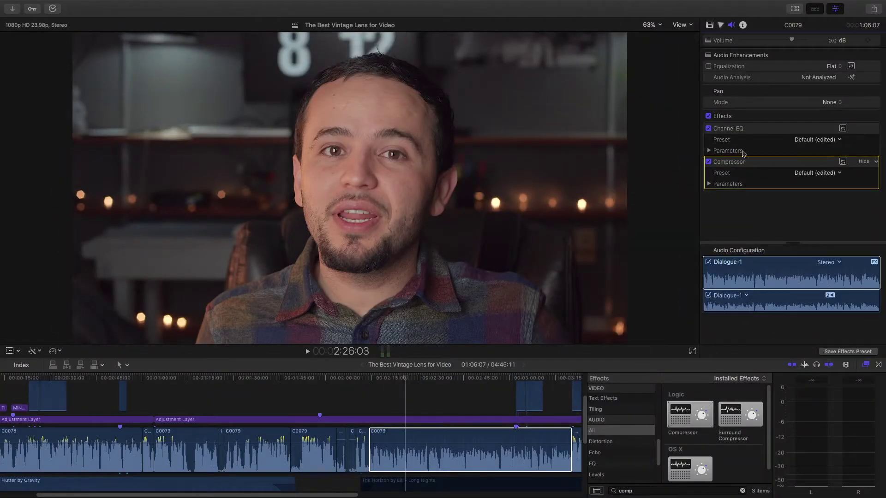
{"action": "left_click", "coordinate": [801, 268]}
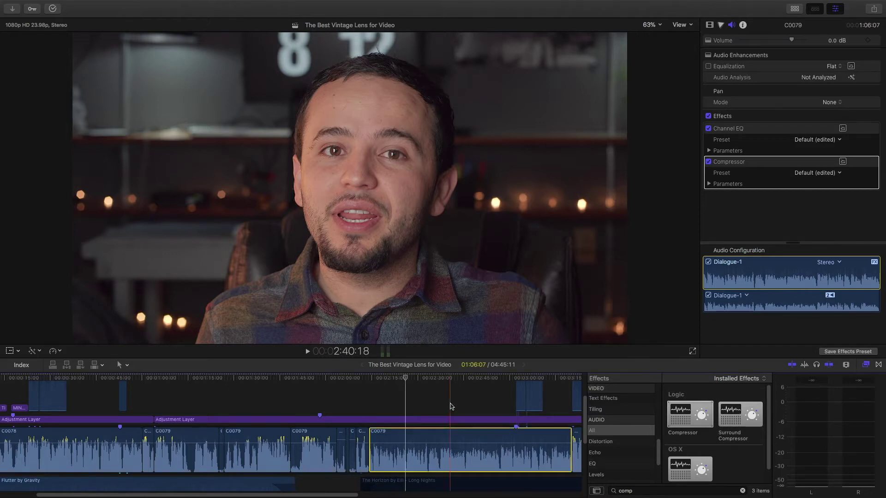
{"action": "left_click", "coordinate": [369, 406]}
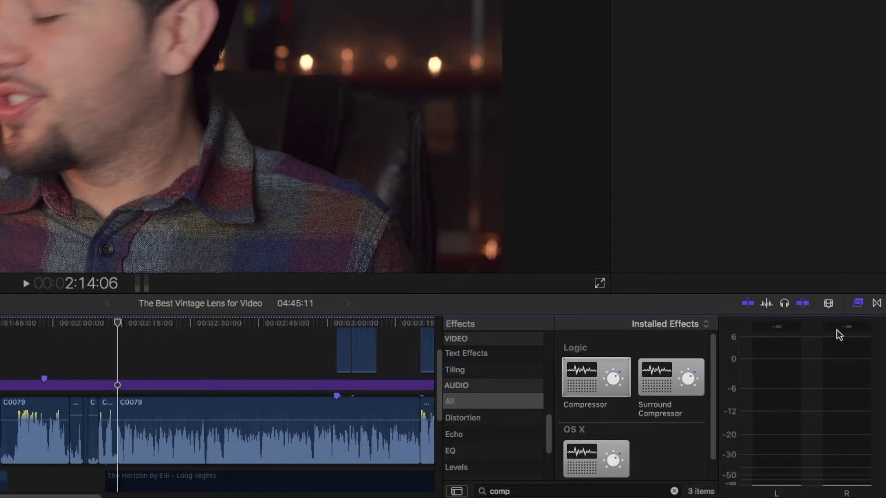
Step: Play the dialogue clip, move the playhead back to about 2:17, and reselect C0079
{"action": "key", "text": "space"}
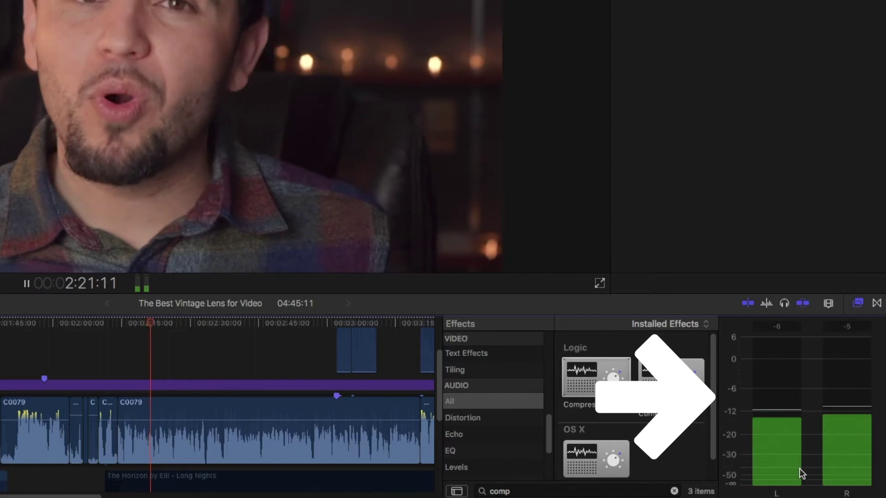
{"action": "key", "text": "space"}
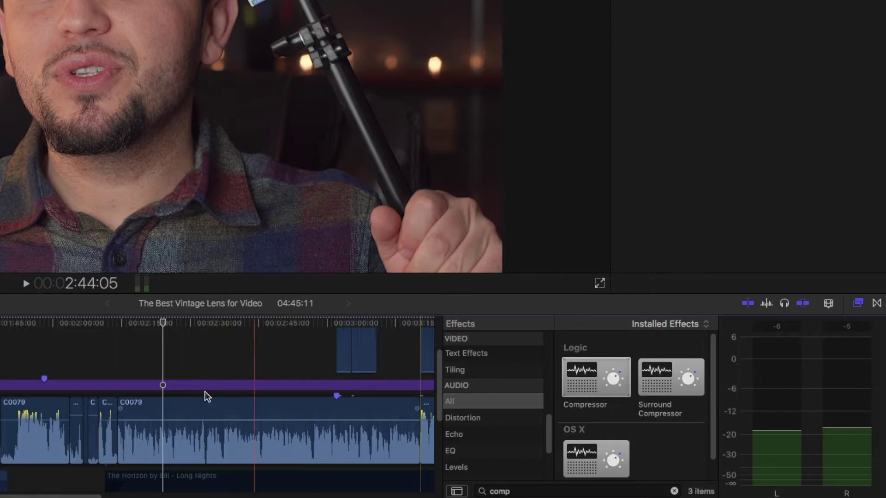
{"action": "left_click_drag", "start_coordinate": [162, 323], "coordinate": [120, 333]}
{"action": "left_click", "coordinate": [169, 406]}
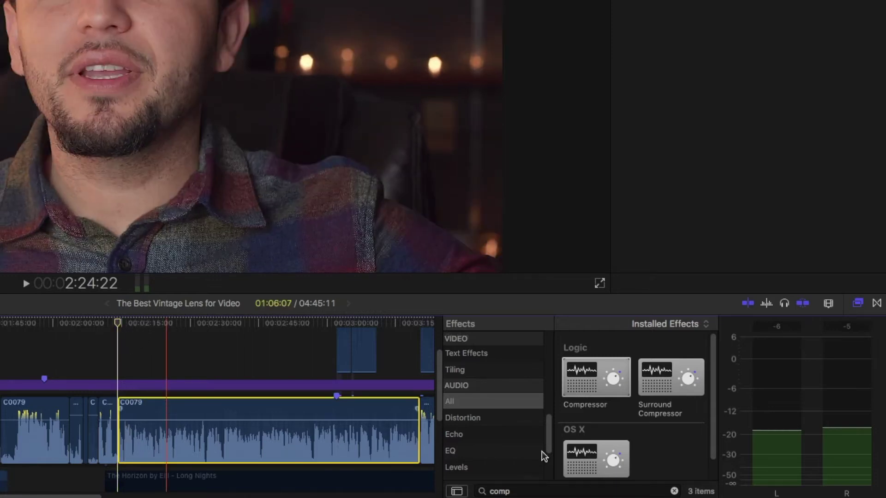
Step: Search effects for 'adap', apply Adaptive Limiter to C0079, and open its controls
{"action": "left_click", "coordinate": [674, 490]}
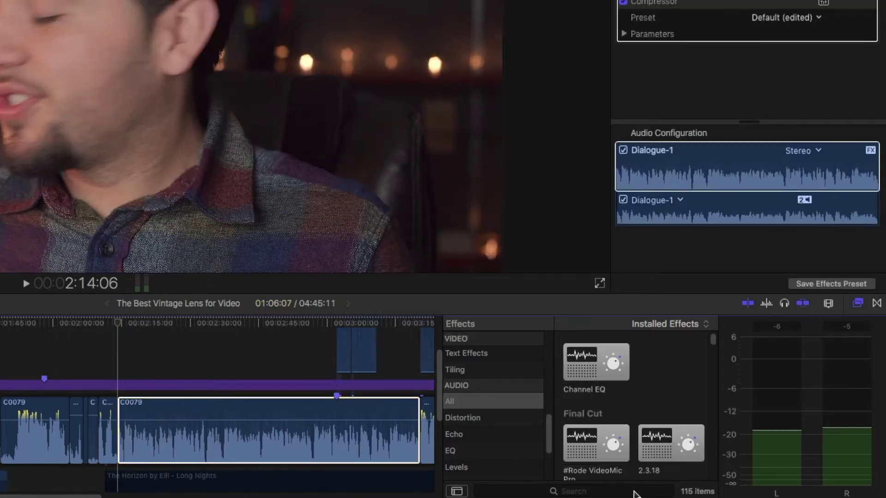
{"action": "type", "text": "adap"}
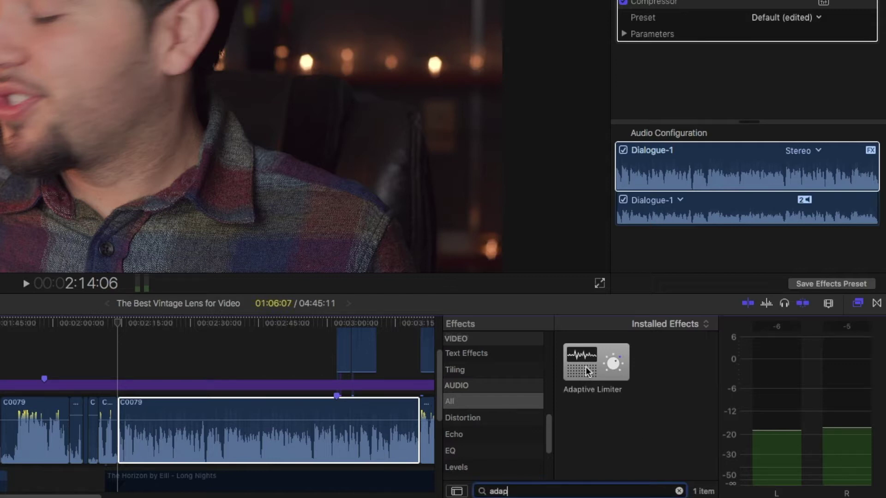
{"action": "left_click_drag", "start_coordinate": [586, 367], "coordinate": [298, 418]}
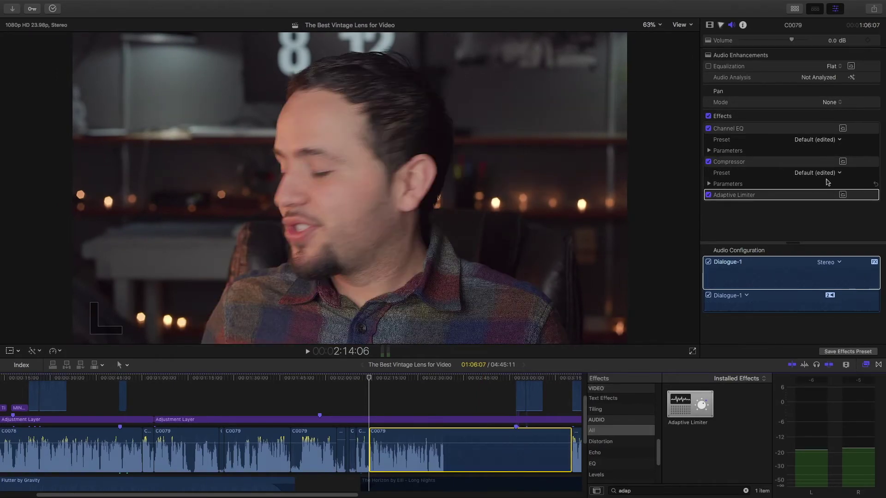
{"action": "left_click", "coordinate": [843, 196]}
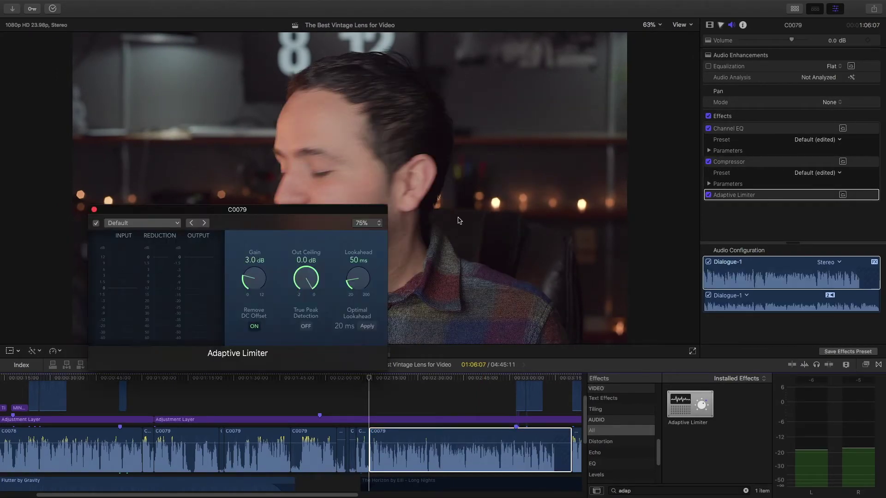
Step: Move the Adaptive Limiter window to the upper right and play C0079 through it
{"action": "left_click_drag", "start_coordinate": [286, 217], "coordinate": [674, 49]}
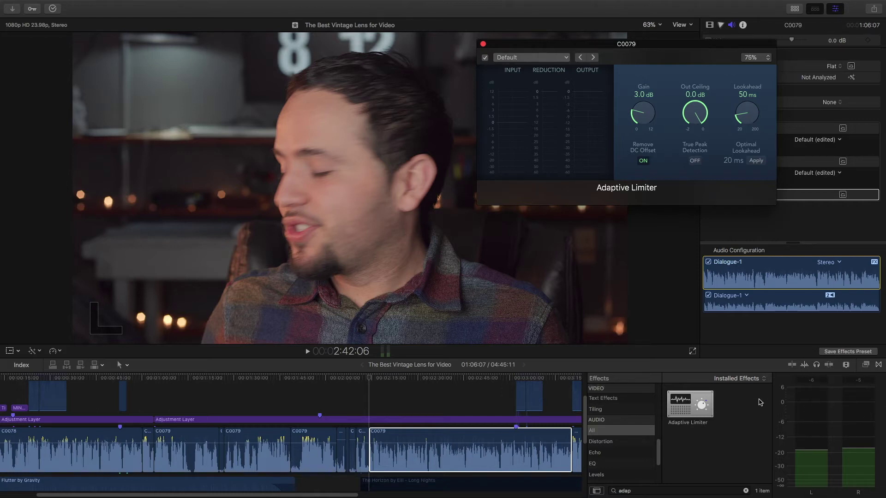
{"action": "left_click_drag", "start_coordinate": [631, 46], "coordinate": [623, 69]}
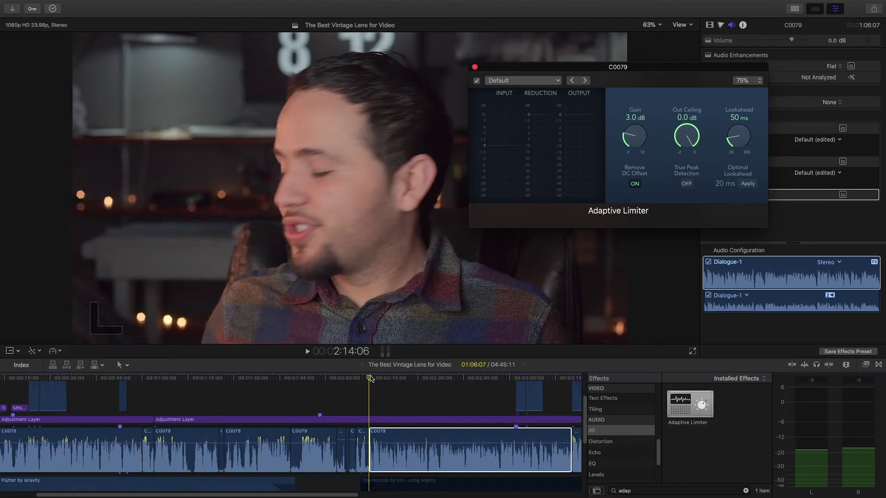
{"action": "key", "text": "space"}
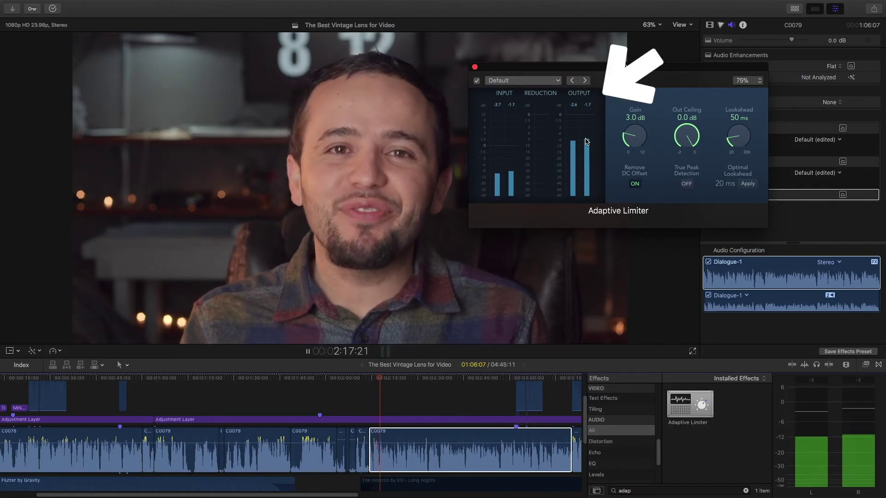
{"action": "key", "text": "space"}
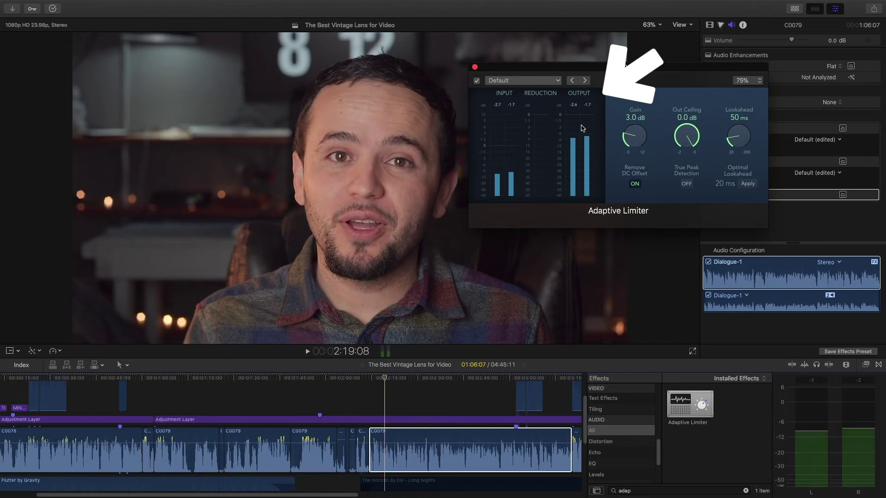
{"action": "key", "text": "space"}
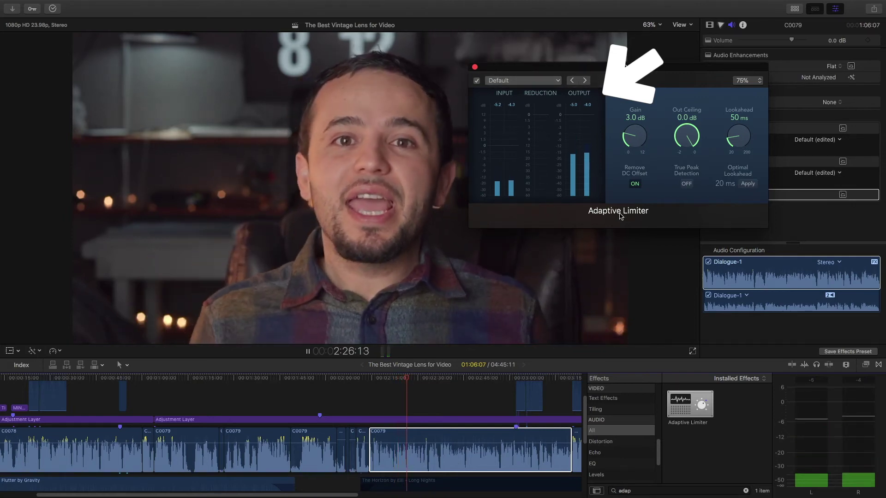
{"action": "key", "text": "space"}
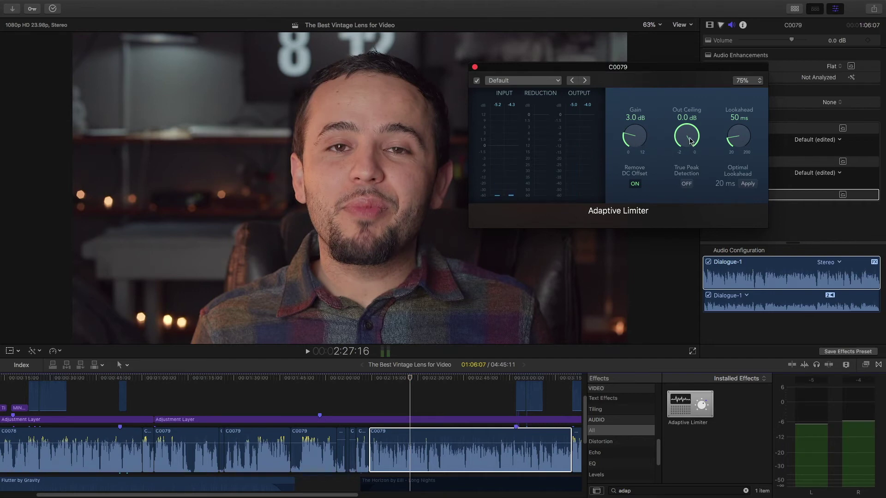
Step: Set the limiter's Out Ceiling to -1.0 dB and Gain to 4.3 dB, then return to 2:14:06
{"action": "left_click_drag", "start_coordinate": [691, 134], "coordinate": [693, 197]}
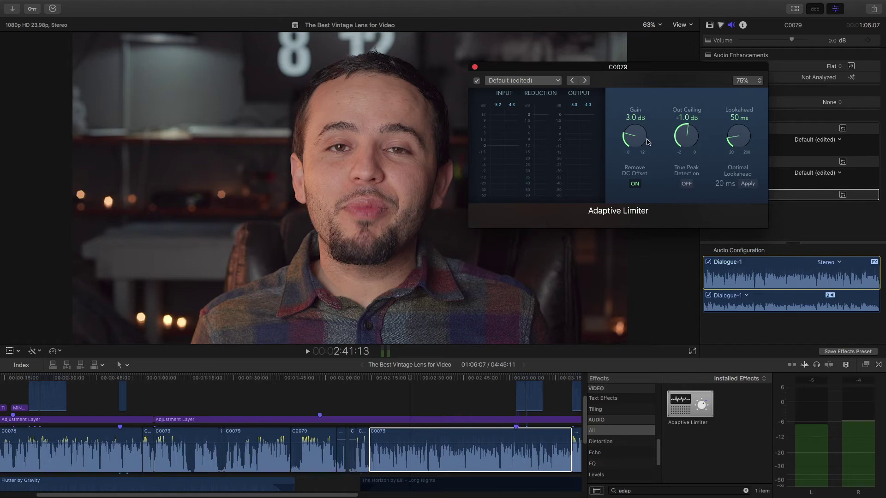
{"action": "left_click_drag", "start_coordinate": [633, 134], "coordinate": [636, 124]}
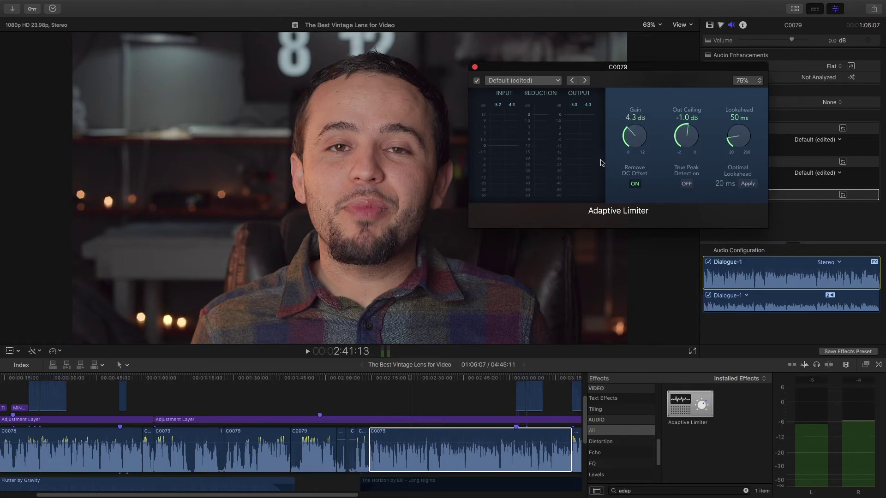
{"action": "left_click", "coordinate": [372, 381]}
Step: Play the clip at 4.3 dB gain, then raise the limiter Gain to 5.0 dB
{"action": "key", "text": "space"}
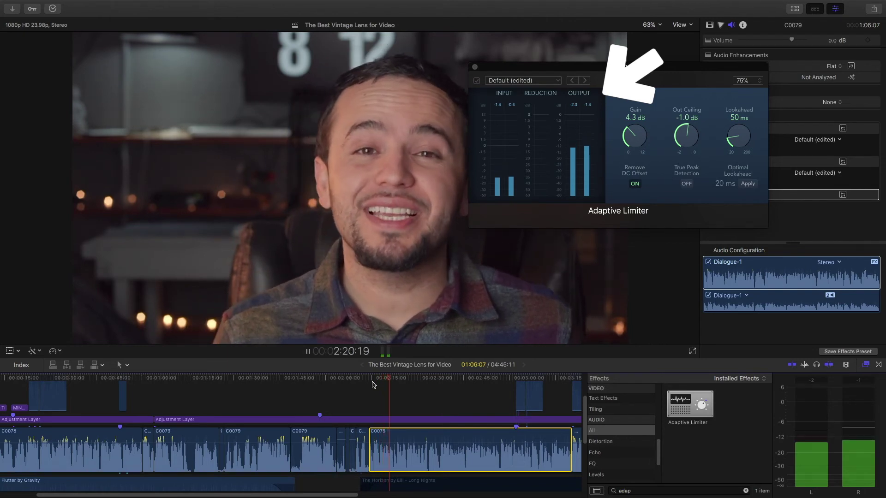
{"action": "key", "text": "space"}
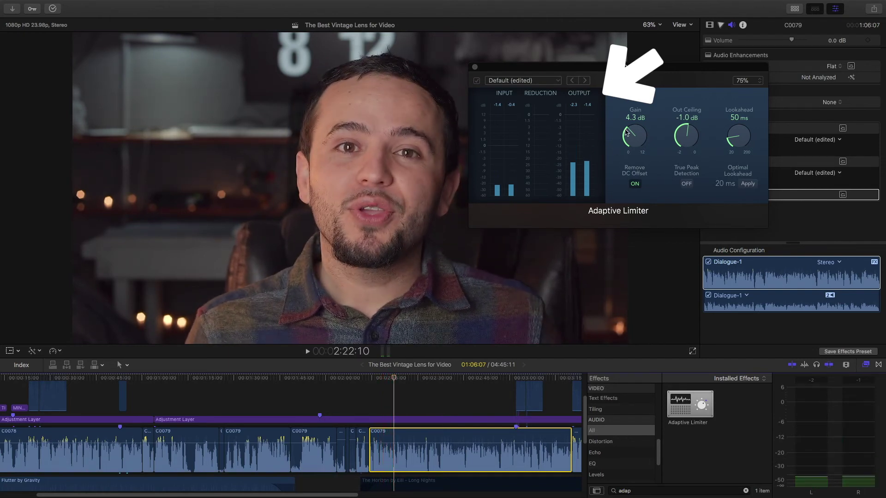
{"action": "left_click", "coordinate": [631, 129]}
{"action": "left_click_drag", "start_coordinate": [631, 129], "coordinate": [632, 126]}
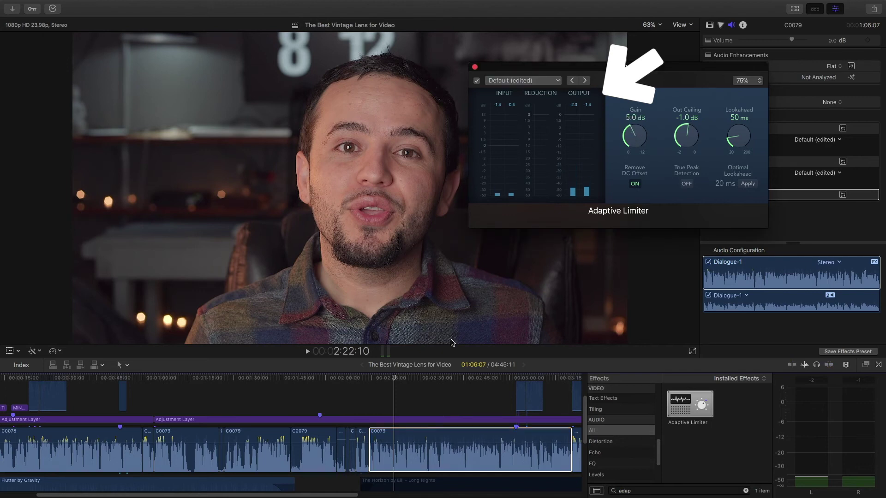
Step: Replay C0079 to check the 5.0 dB gain and bring the limiter window forward
{"action": "left_click", "coordinate": [370, 406]}
{"action": "key", "text": "space"}
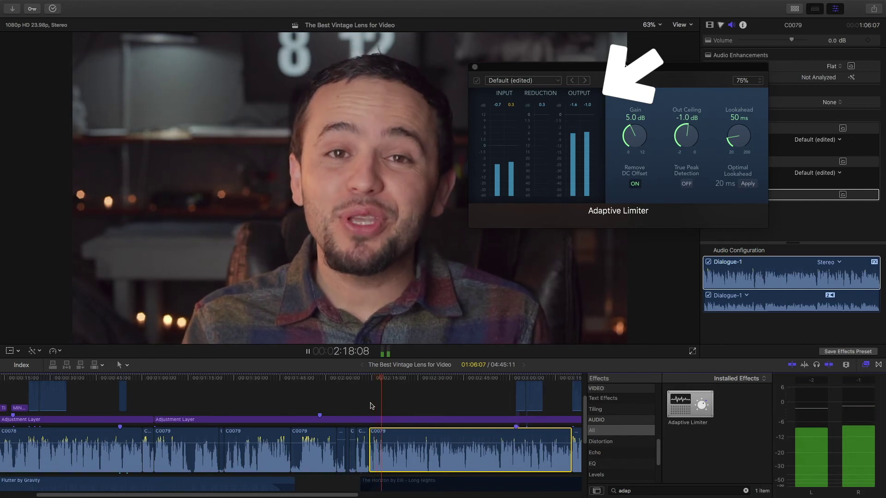
{"action": "key", "text": "space"}
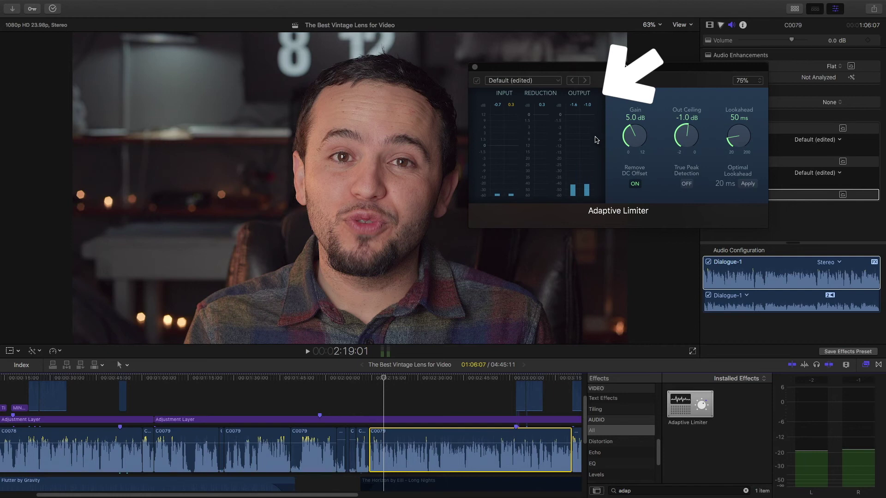
{"action": "left_click", "coordinate": [801, 289]}
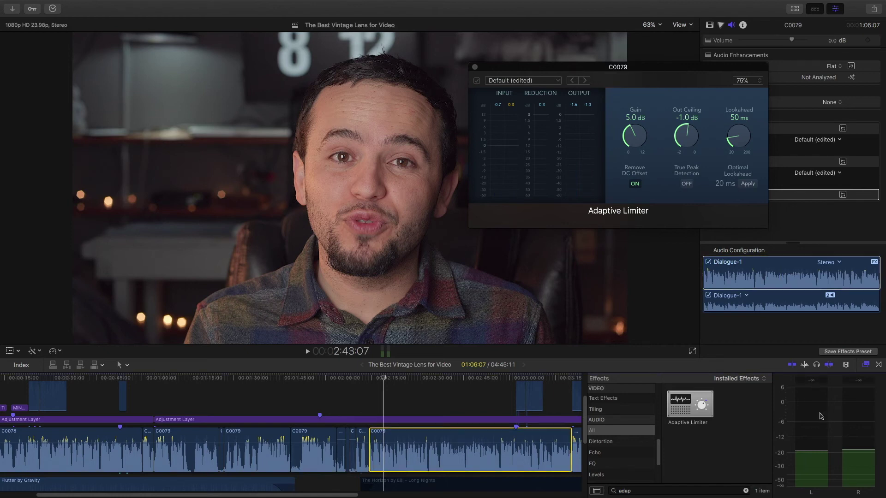
{"action": "left_click", "coordinate": [583, 141]}
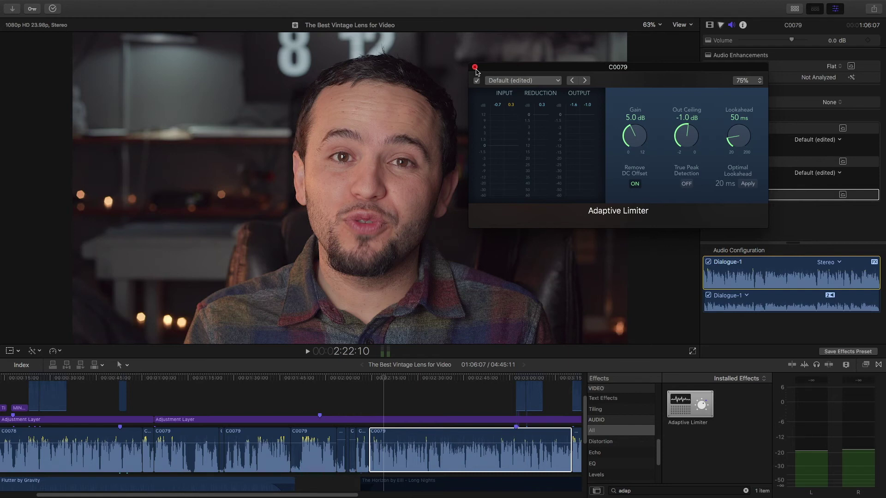
Step: Close the limiter window and review Channel EQ, Compressor and Adaptive Limiter in the inspector
{"action": "left_click", "coordinate": [475, 67]}
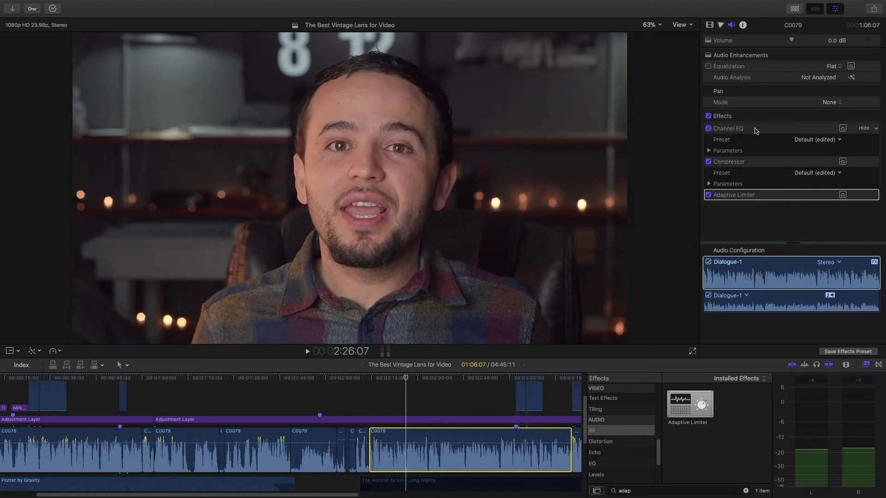
{"action": "left_click", "coordinate": [754, 132]}
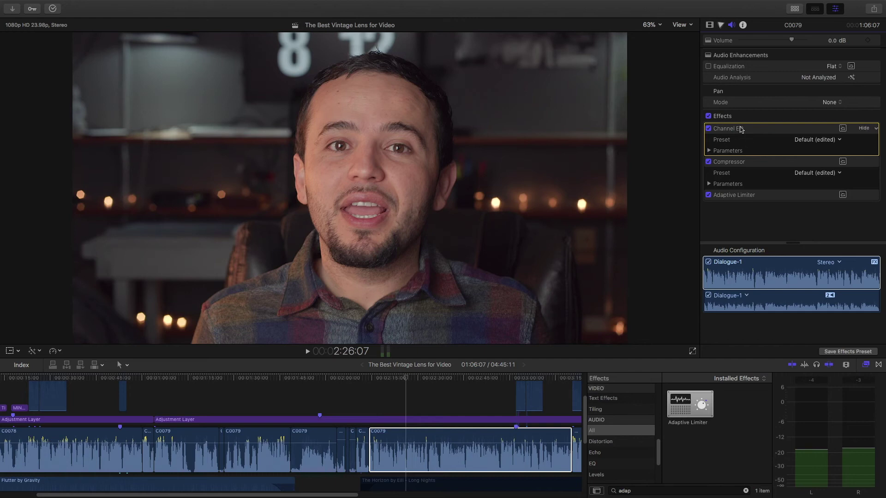
{"action": "left_click", "coordinate": [736, 167]}
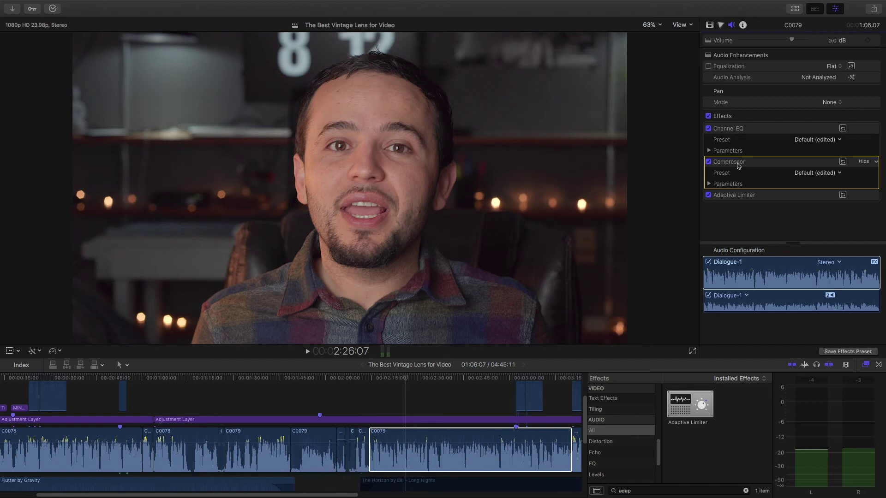
{"action": "left_click", "coordinate": [743, 196]}
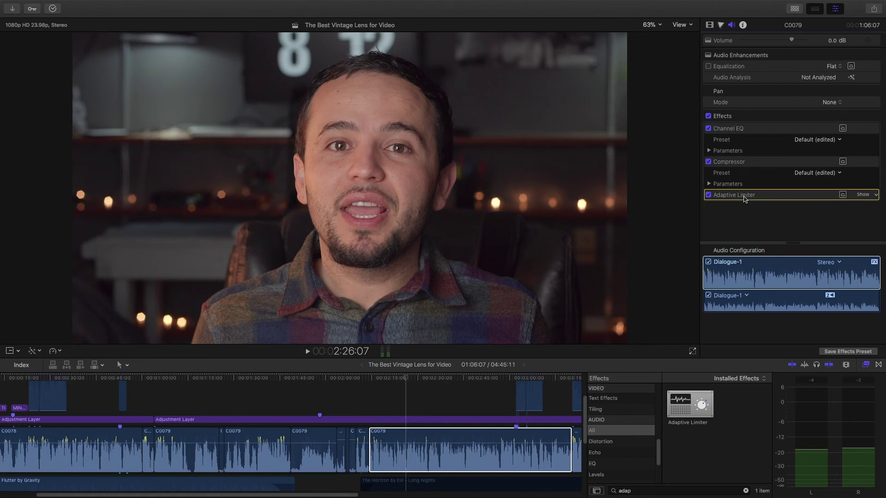